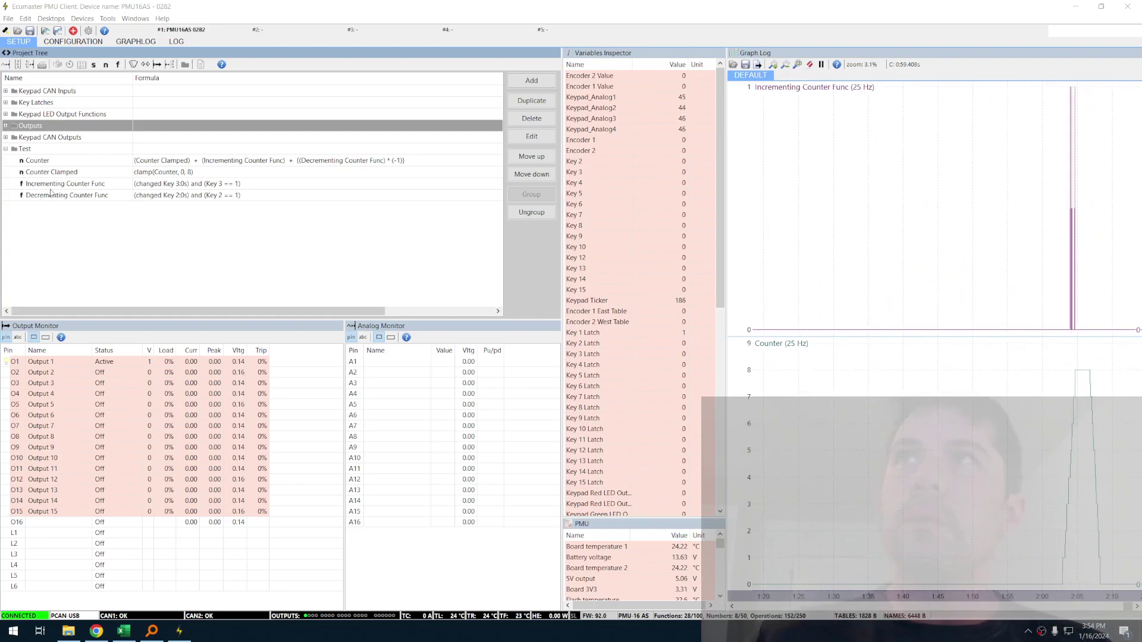
# Review the Changed and Equal operations of the Incrementing Counter Func function in the Test group.
pyautogui.click(50, 186)
pyautogui.doubleClick(51, 188)
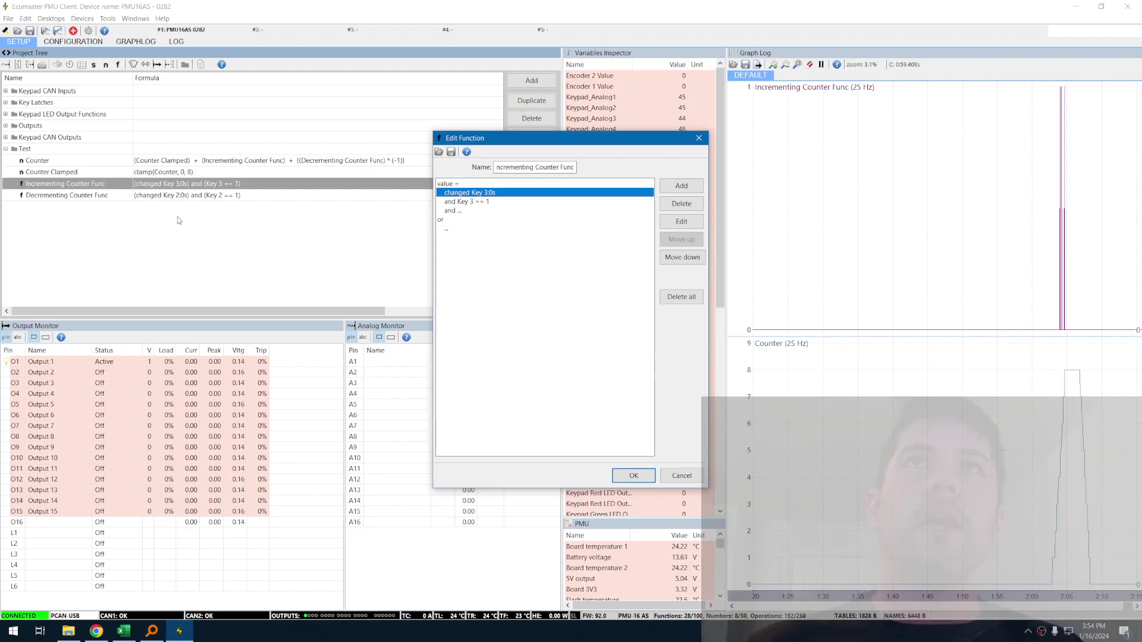
pyautogui.doubleClick(499, 193)
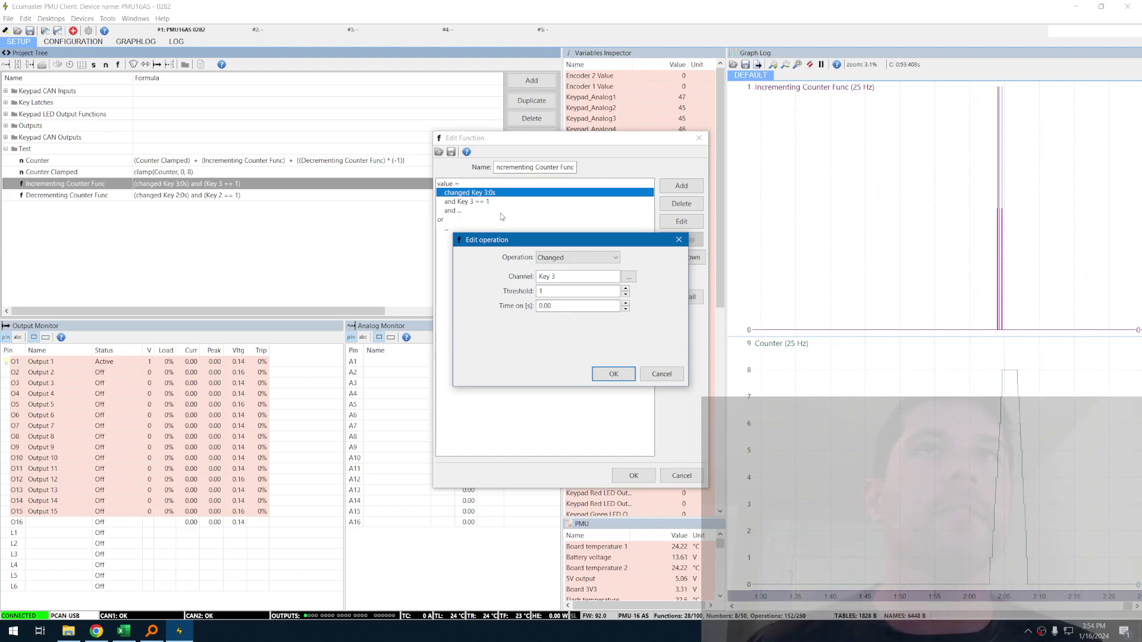
pyautogui.click(614, 375)
pyautogui.doubleClick(548, 203)
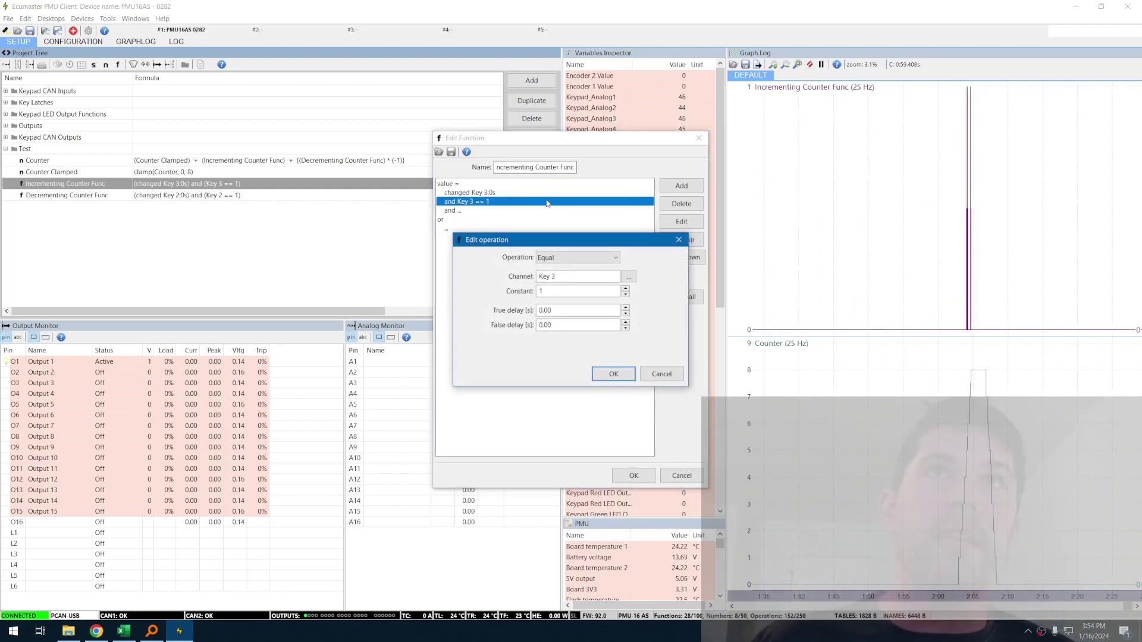
pyautogui.click(625, 373)
pyautogui.click(632, 476)
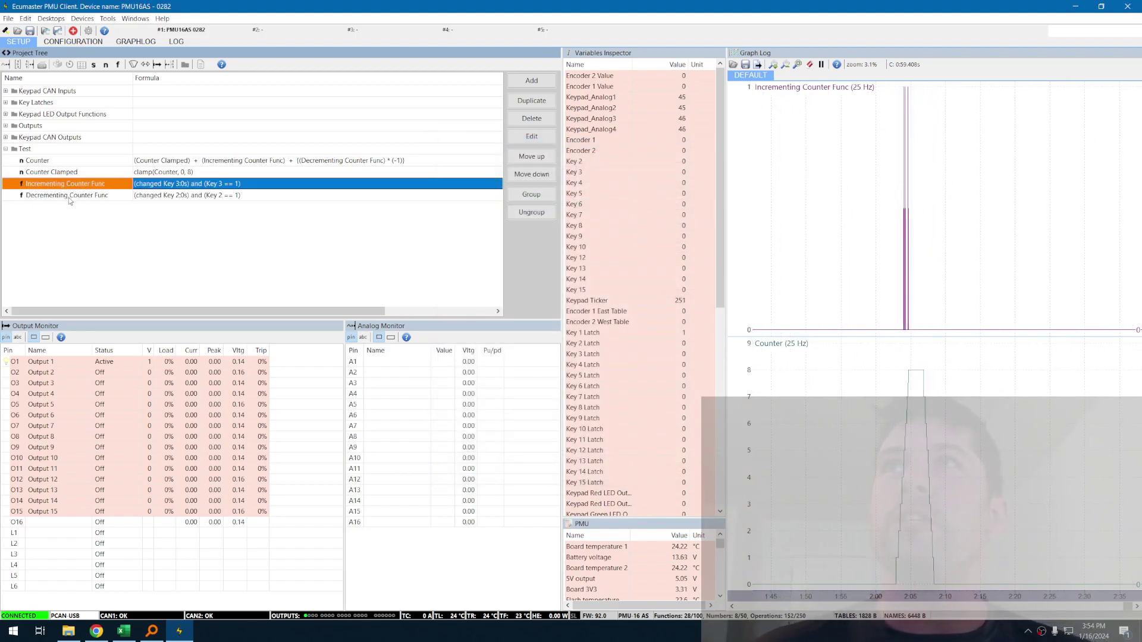
# Review the Changed and Equal operations that make up the Decrementing Counter Func function.
pyautogui.doubleClick(69, 198)
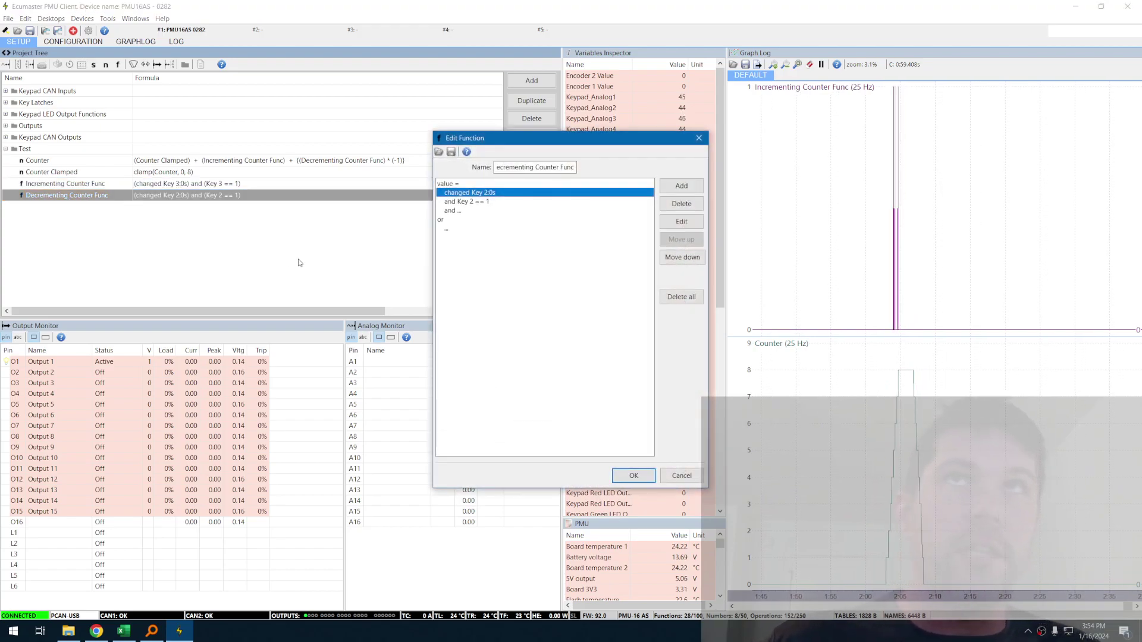
pyautogui.doubleClick(442, 192)
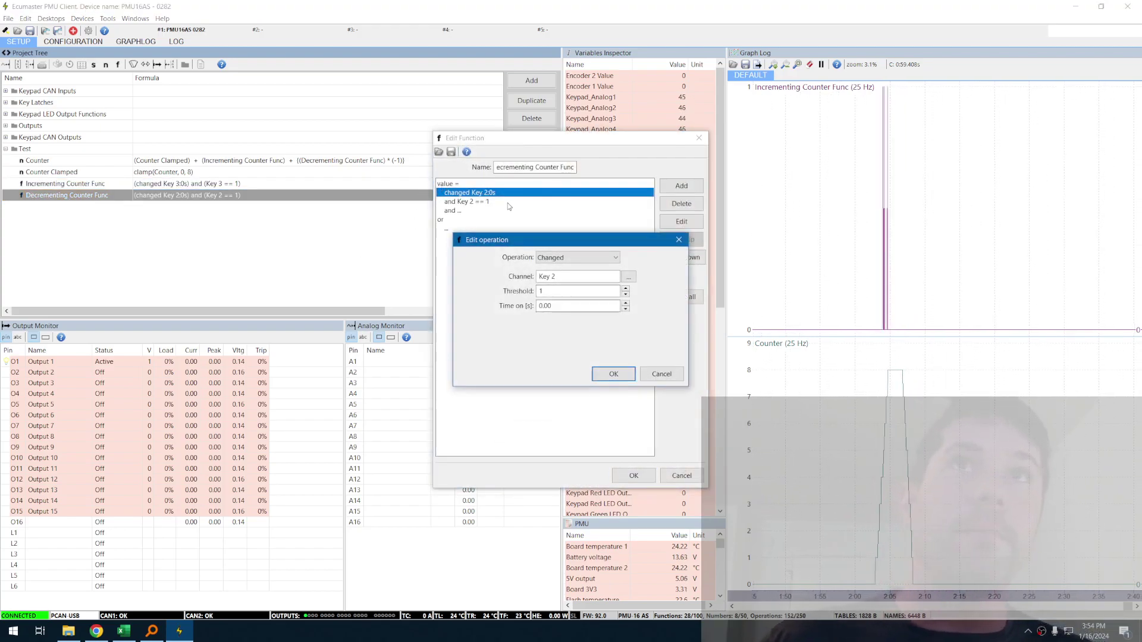
pyautogui.click(611, 374)
pyautogui.doubleClick(475, 202)
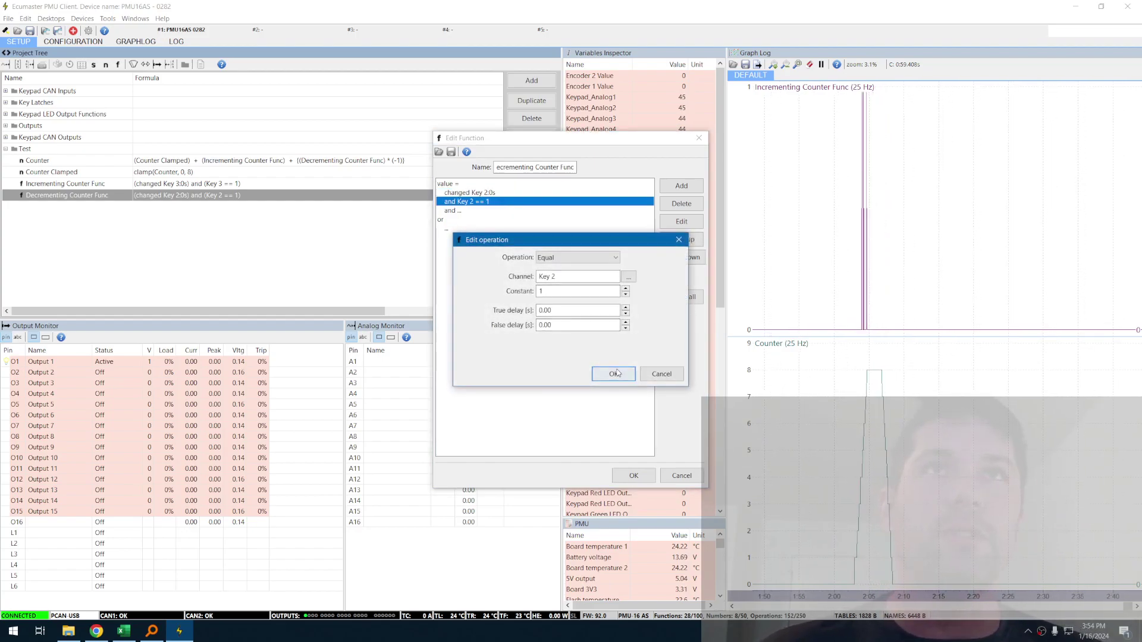
pyautogui.click(614, 374)
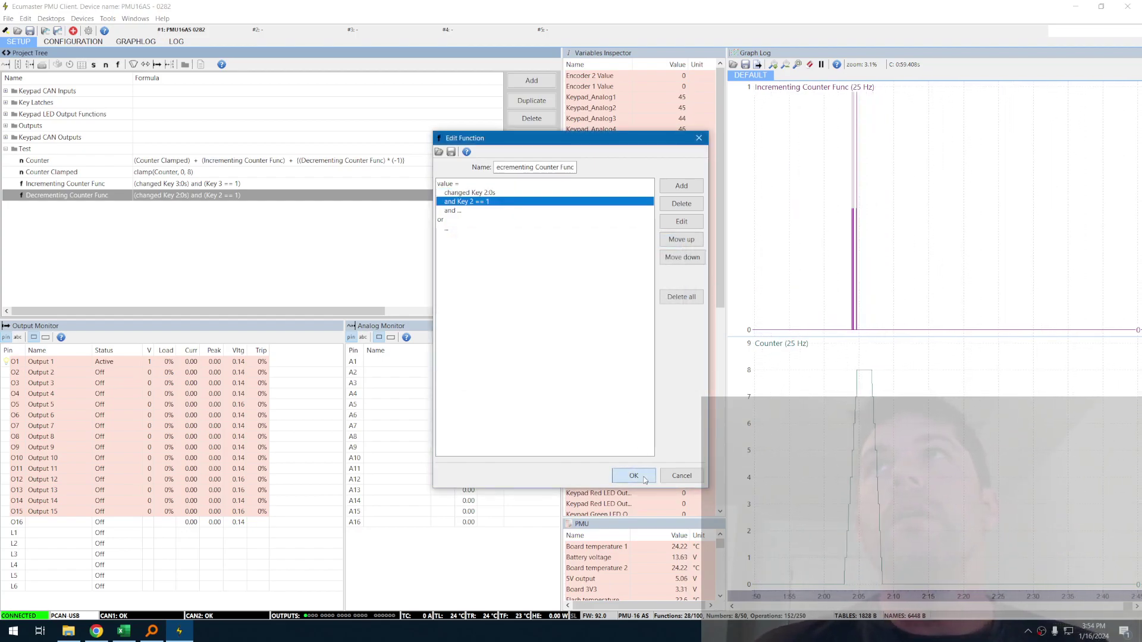
pyautogui.click(634, 476)
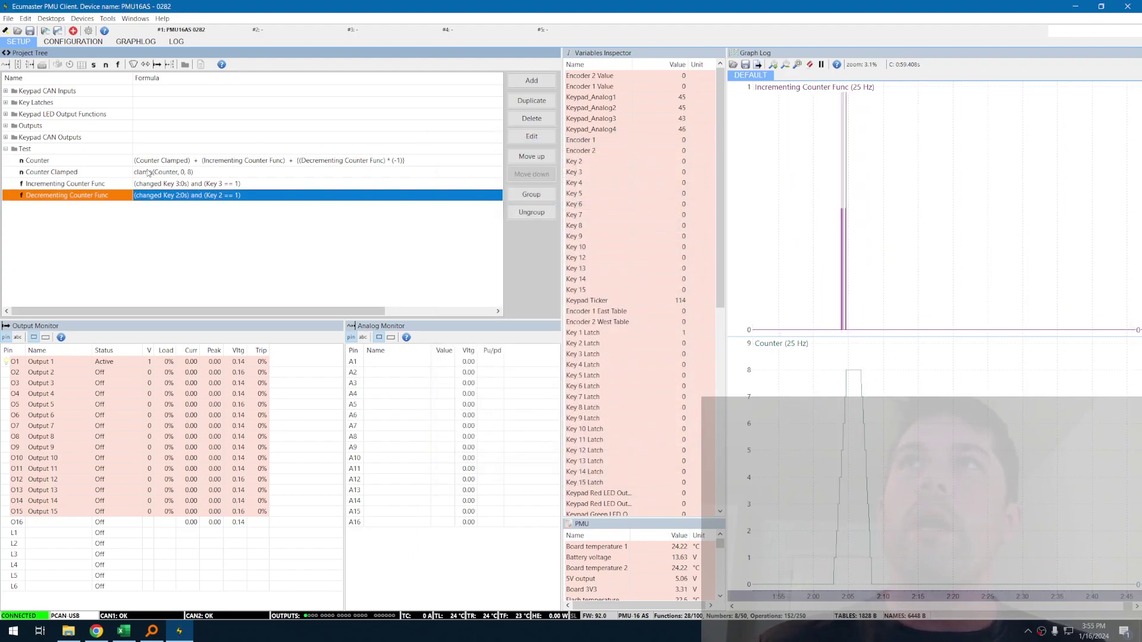
# Examine the Counter number's formula, checking the Incrementing Counter Func term and the Decrementing Counter Func term with its multiplier.
pyautogui.click(98, 162)
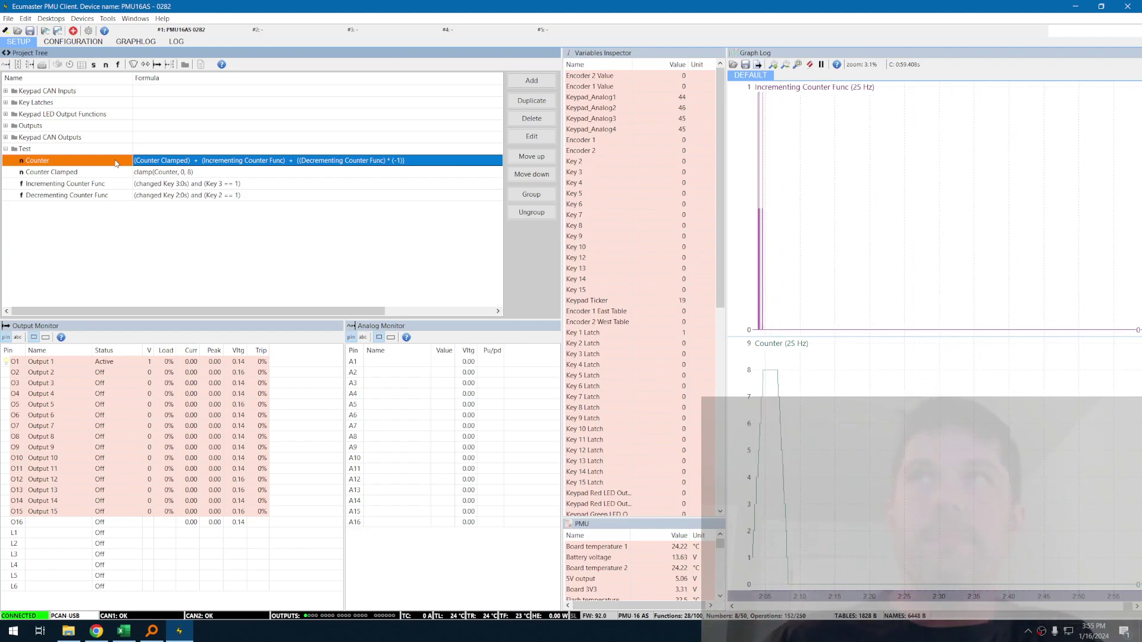
pyautogui.doubleClick(116, 163)
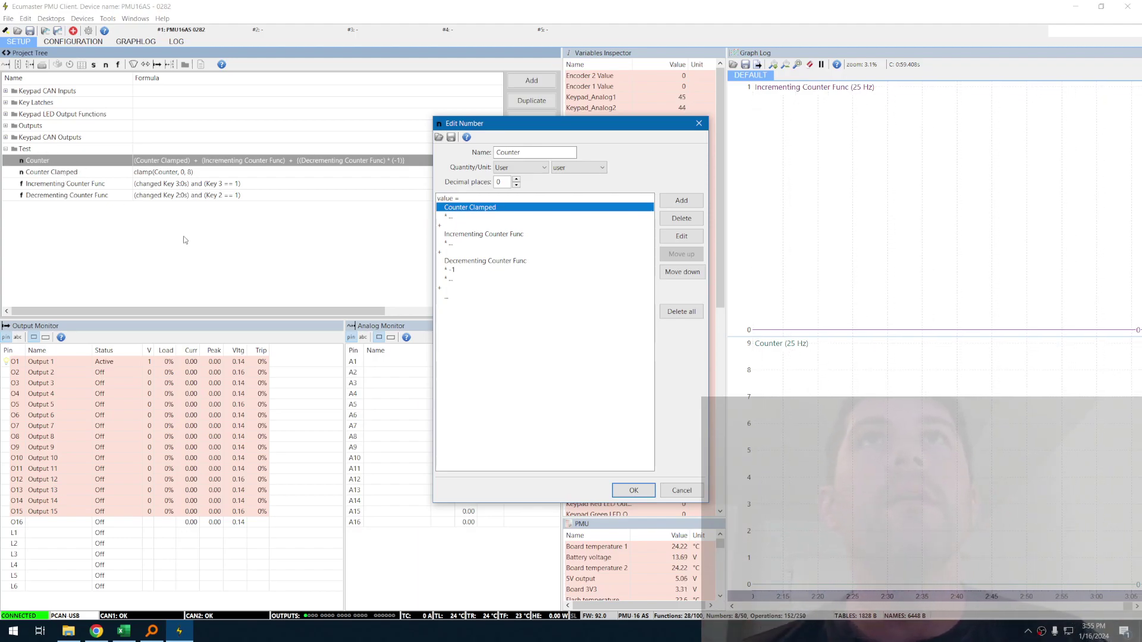
pyautogui.click(501, 235)
pyautogui.click(484, 244)
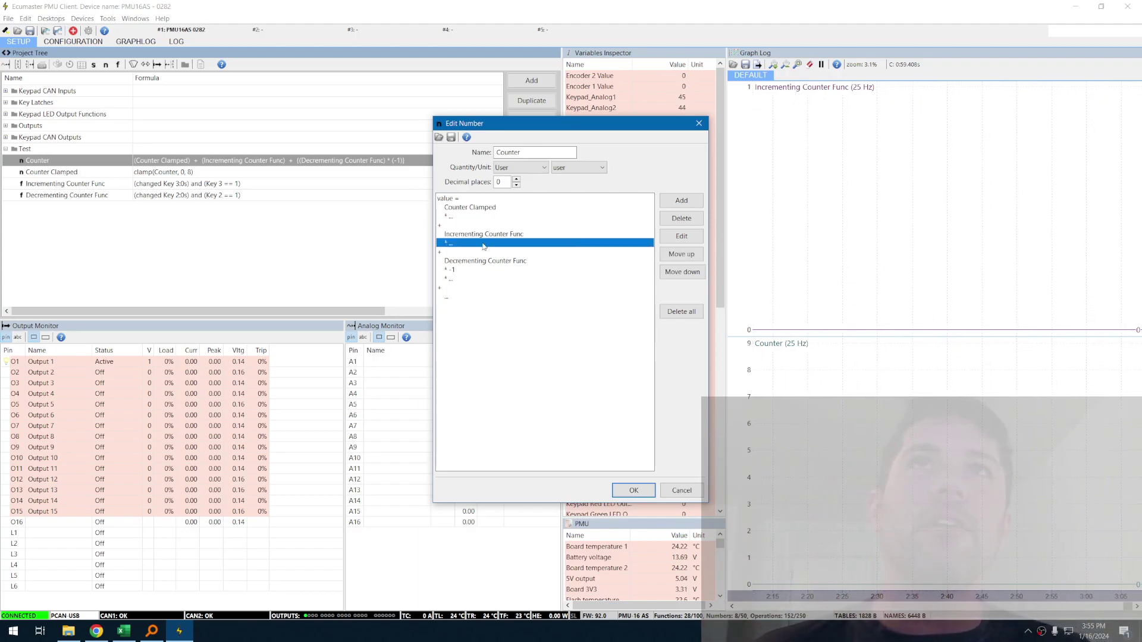
pyautogui.doubleClick(490, 243)
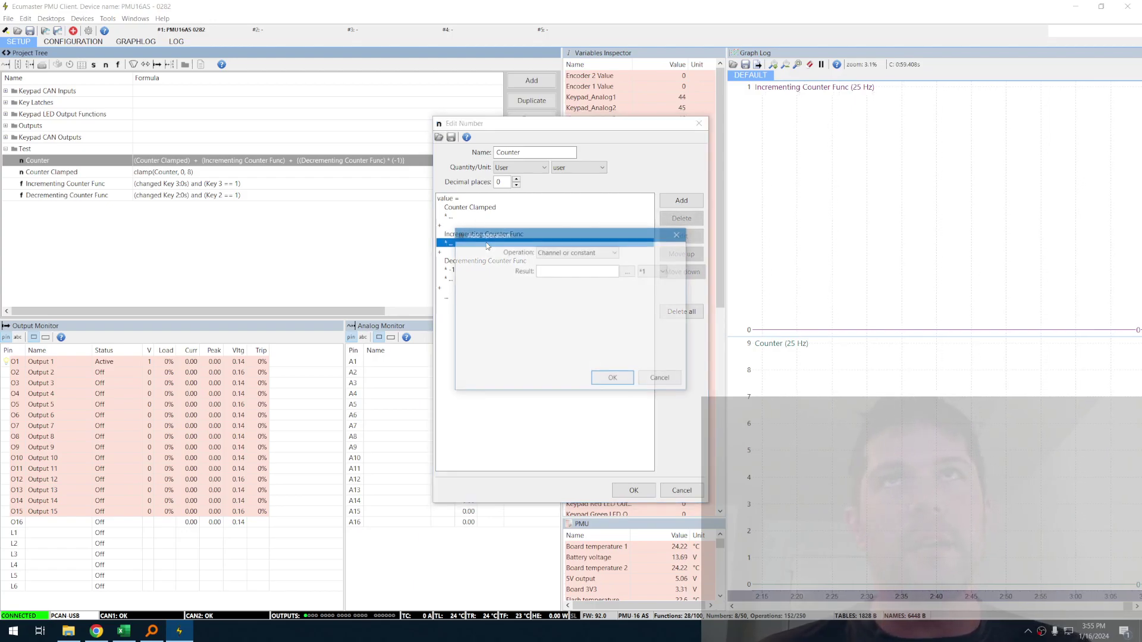
pyautogui.click(662, 378)
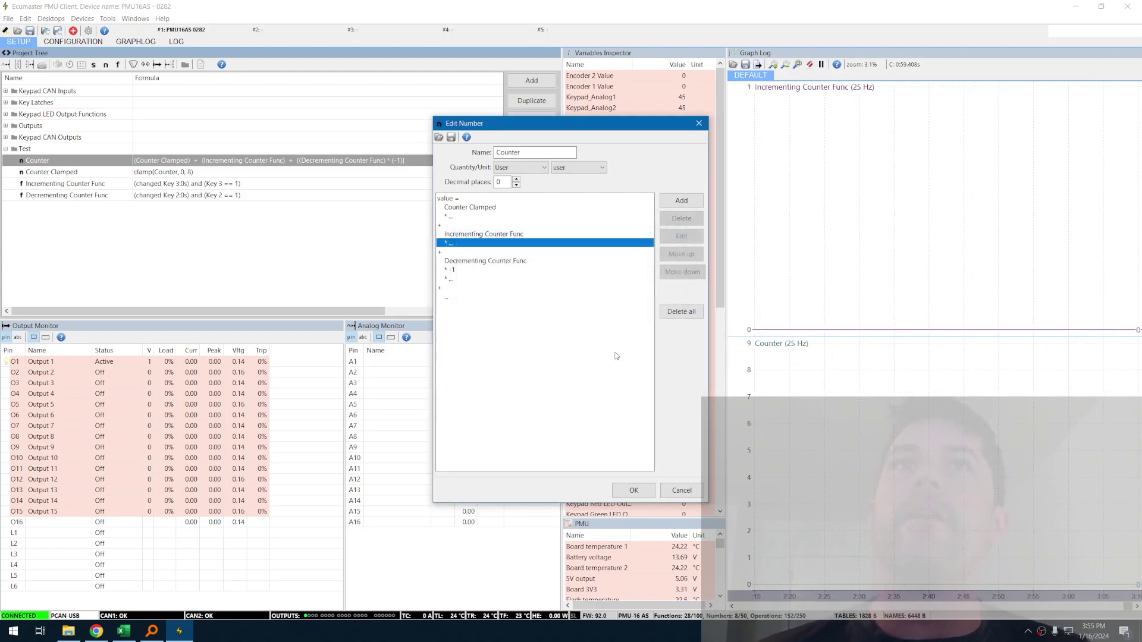
pyautogui.doubleClick(482, 264)
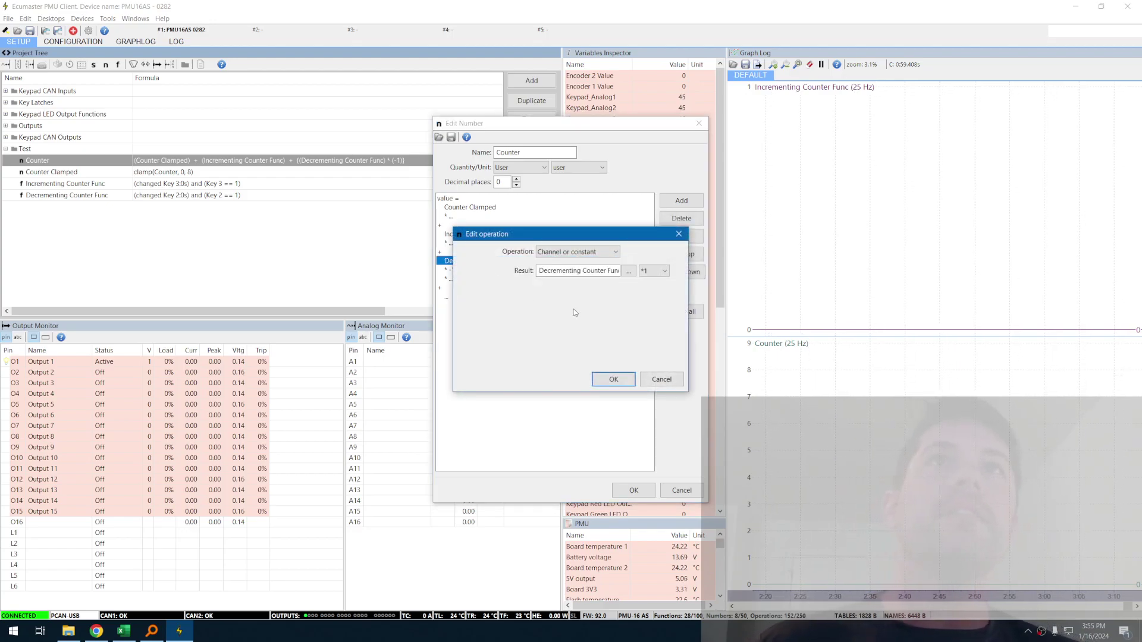
pyautogui.click(658, 381)
pyautogui.doubleClick(486, 271)
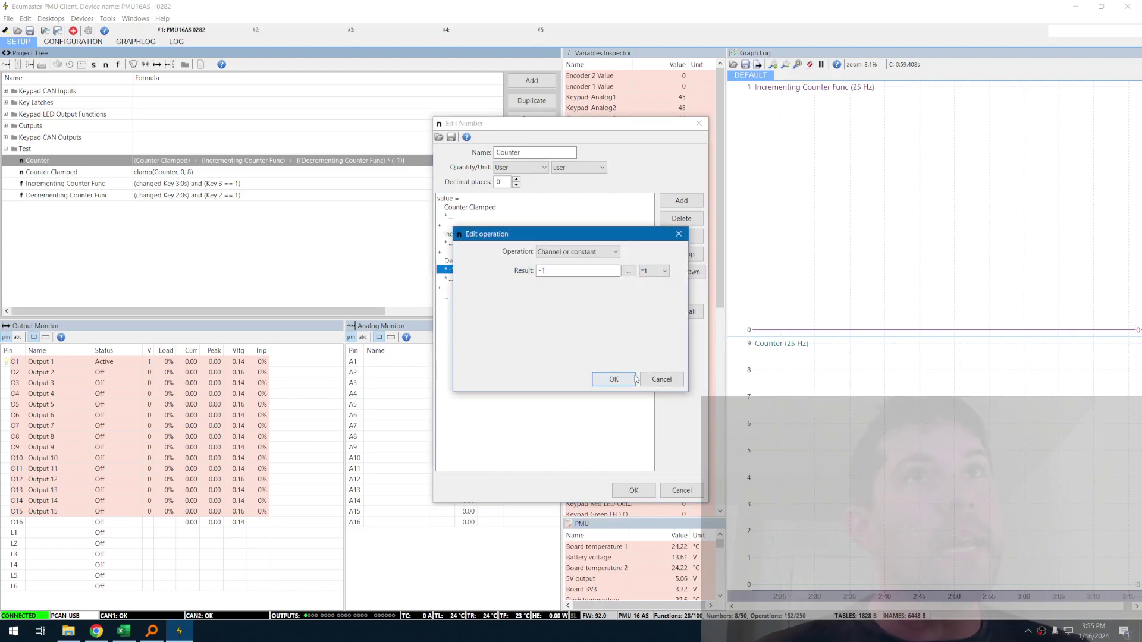
pyautogui.click(632, 380)
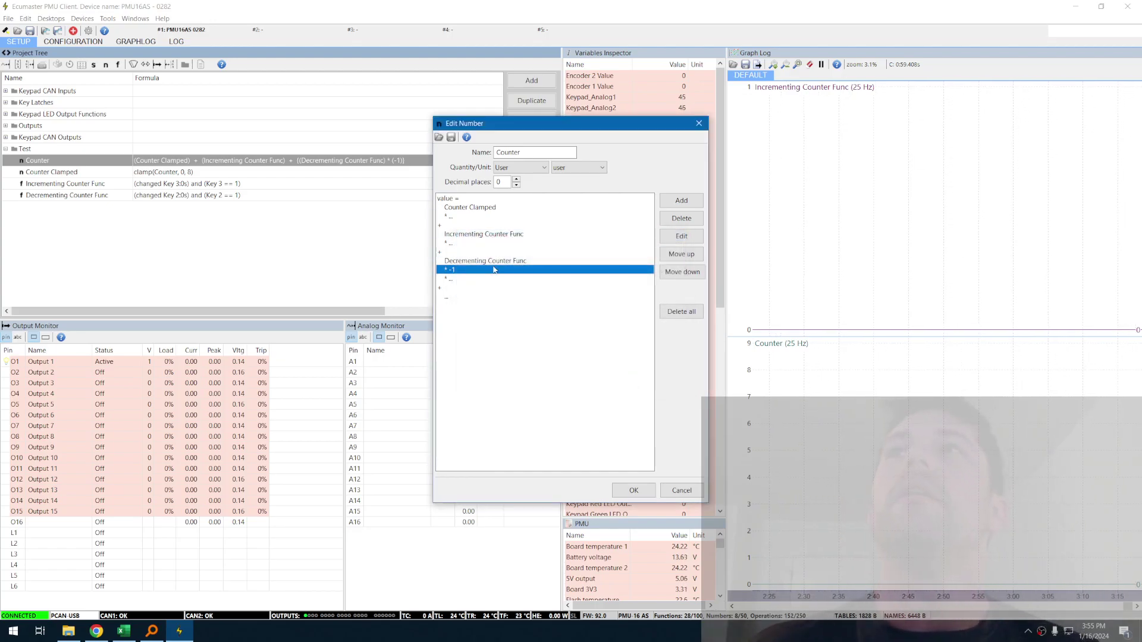
pyautogui.click(634, 490)
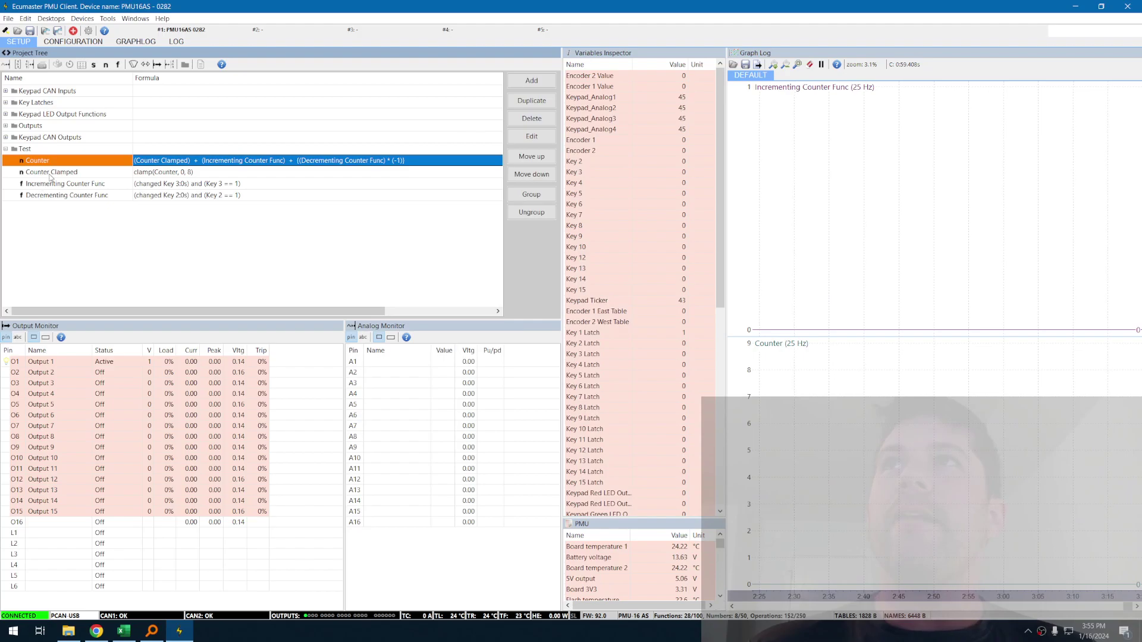
# Inspect the Clamp operation of the Counter Clamped number, including its input and its minimum and maximum limits.
pyautogui.doubleClick(51, 174)
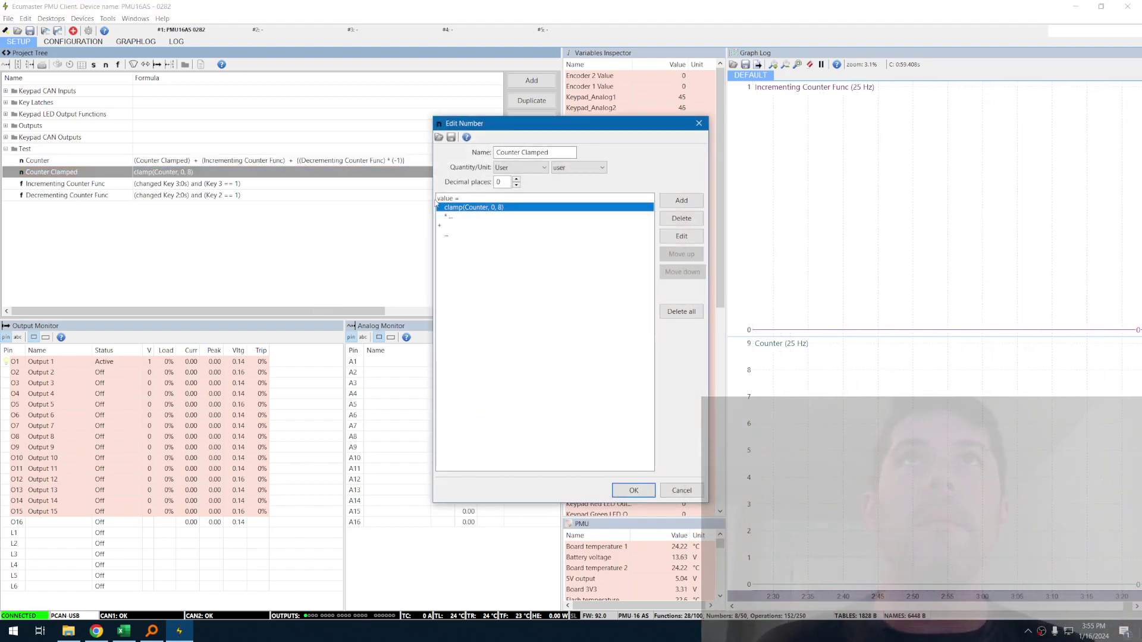
pyautogui.doubleClick(471, 208)
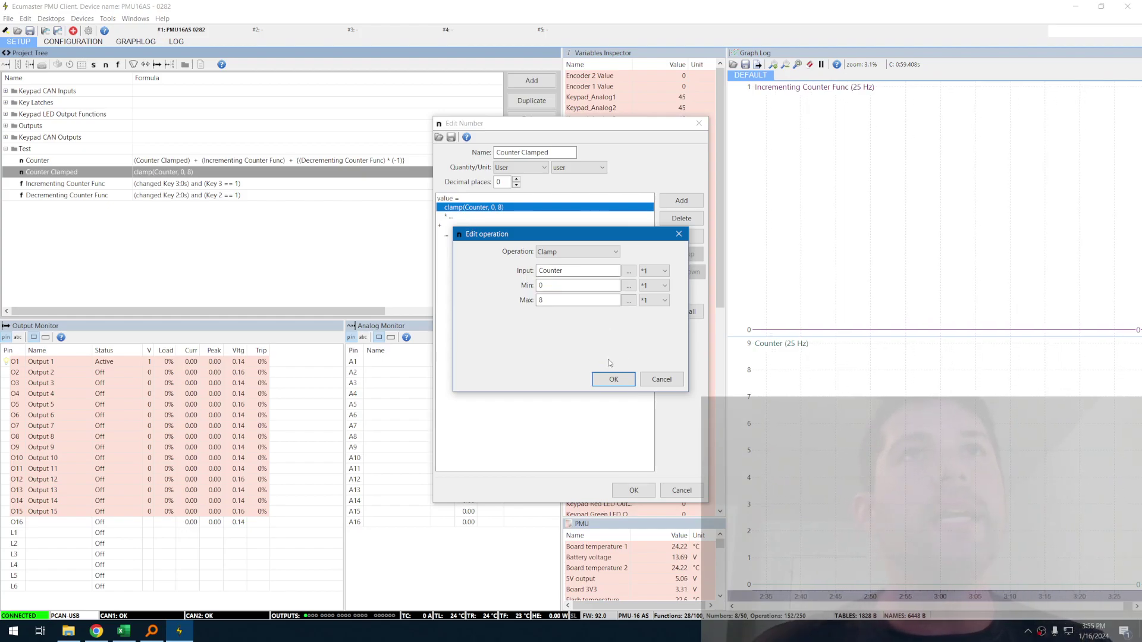
pyautogui.click(614, 379)
pyautogui.click(634, 490)
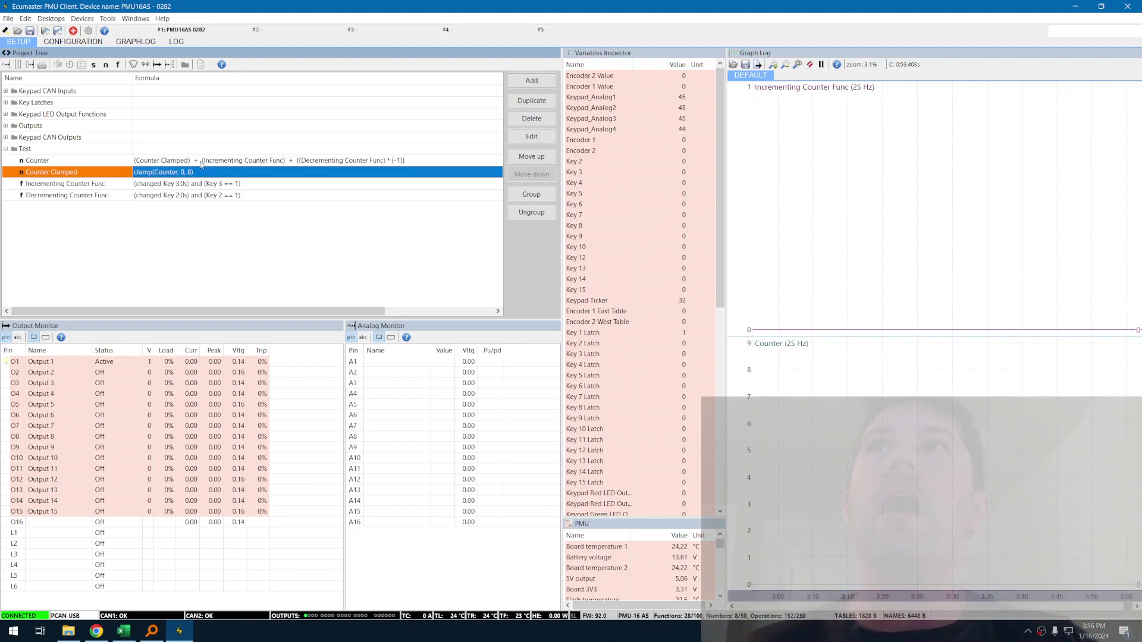
# Check the Counter Clamped term in the Counter number's formula and leave the number without changes.
pyautogui.doubleClick(201, 163)
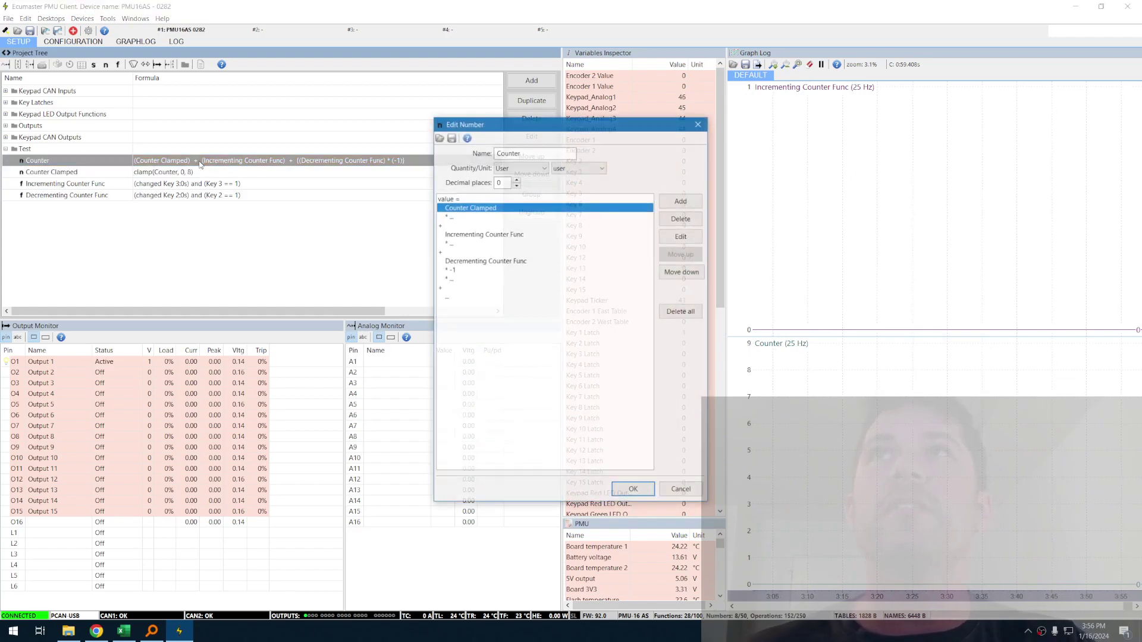
pyautogui.doubleClick(490, 209)
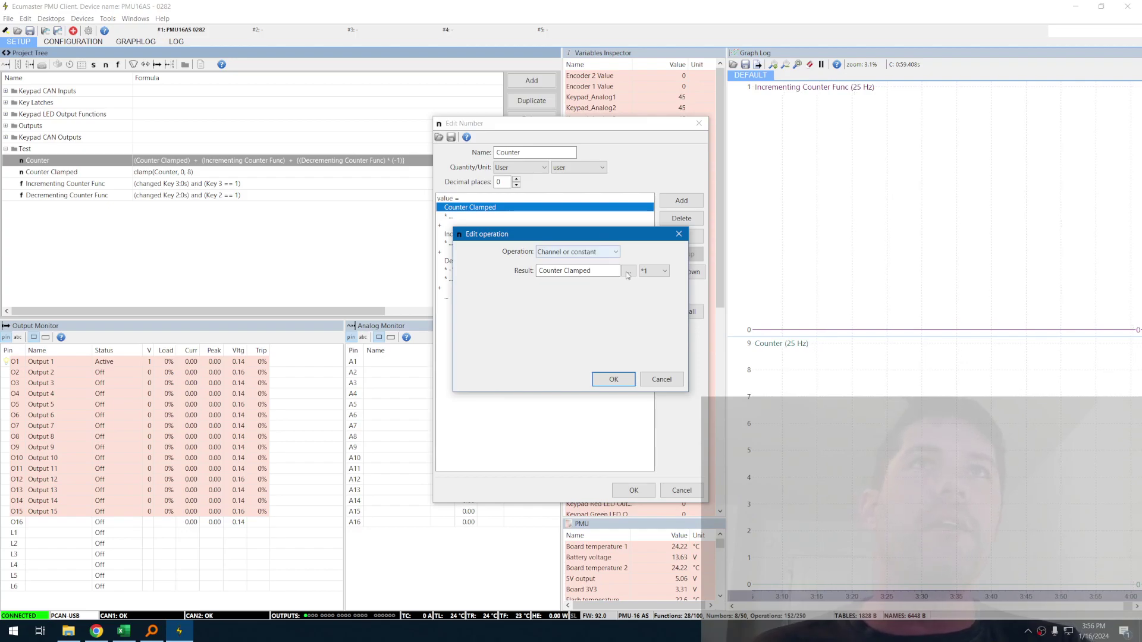
pyautogui.click(658, 379)
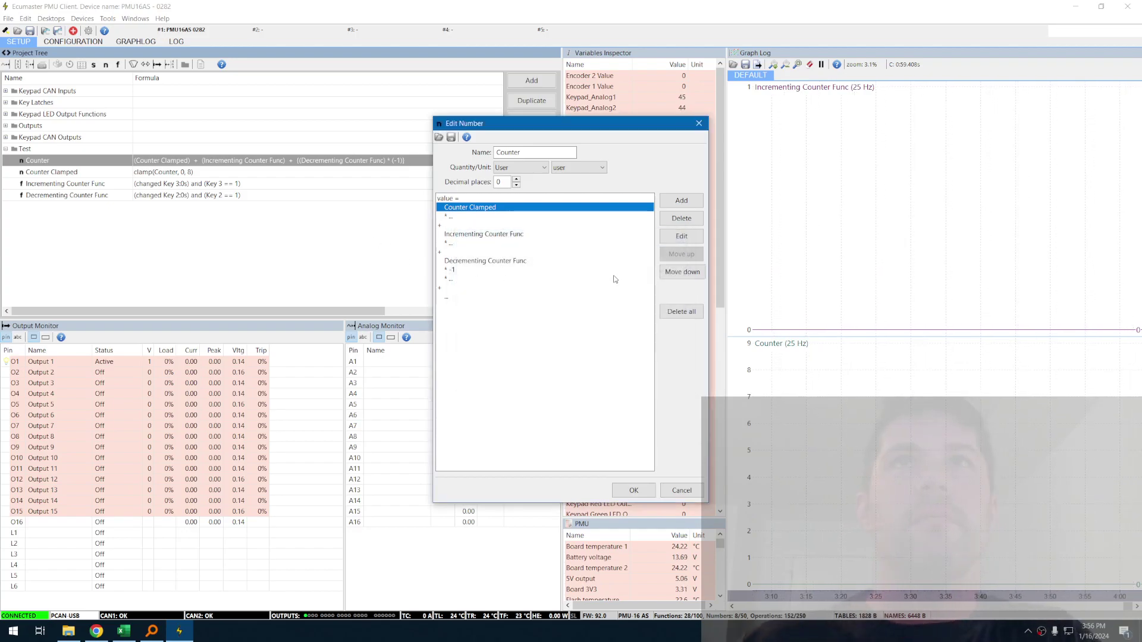
pyautogui.click(682, 491)
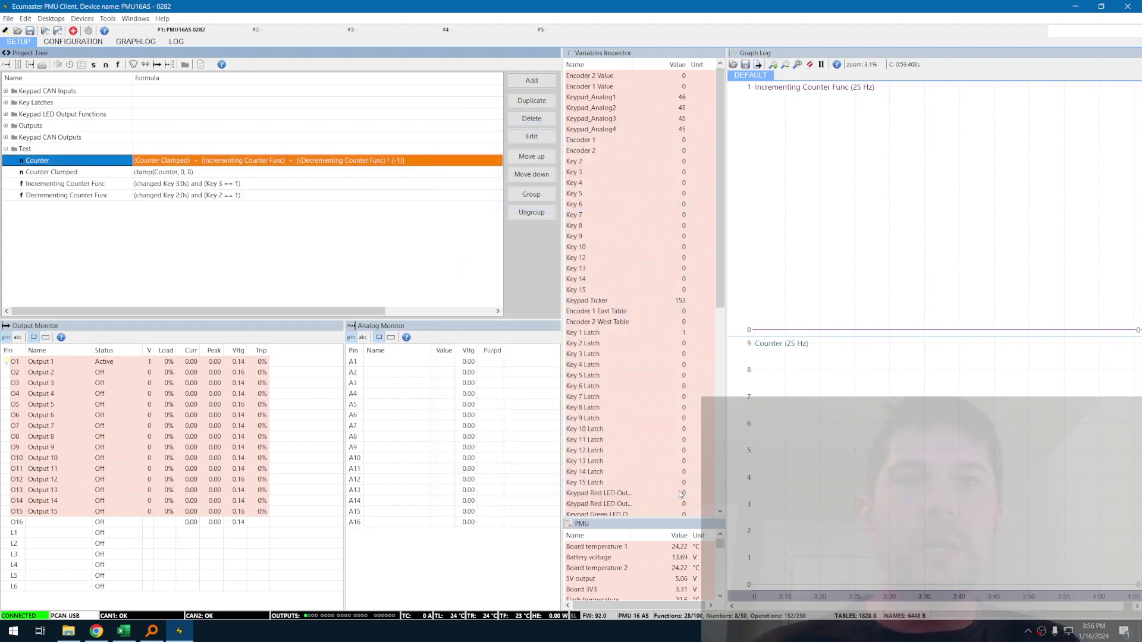